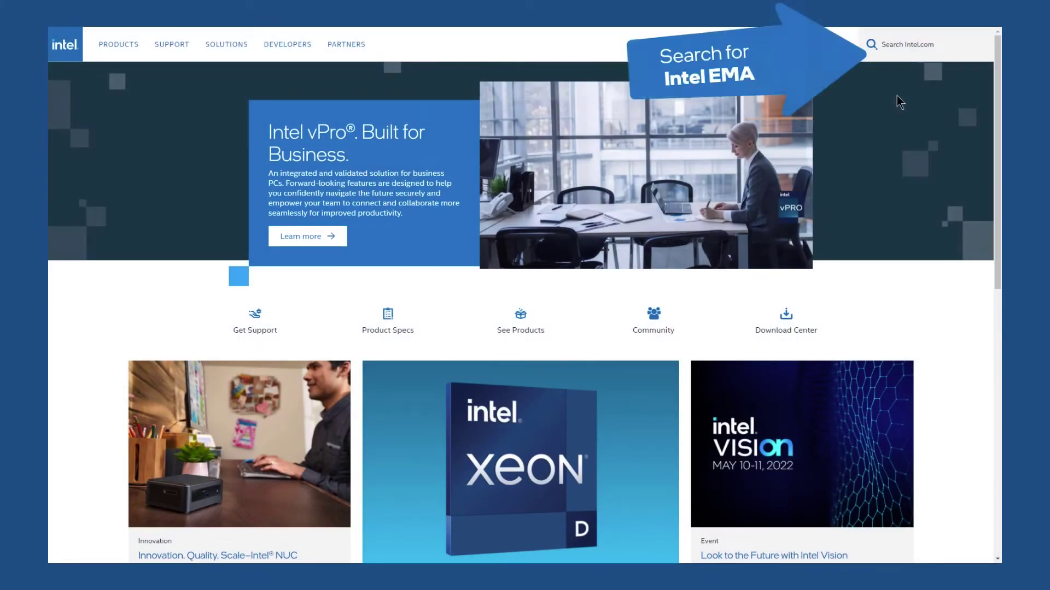
Step: Search intel.com for 'Intel Endpoint Management' and open the Intel EMA result
click(886, 53)
text(Intel Endpoint Management Assistant)
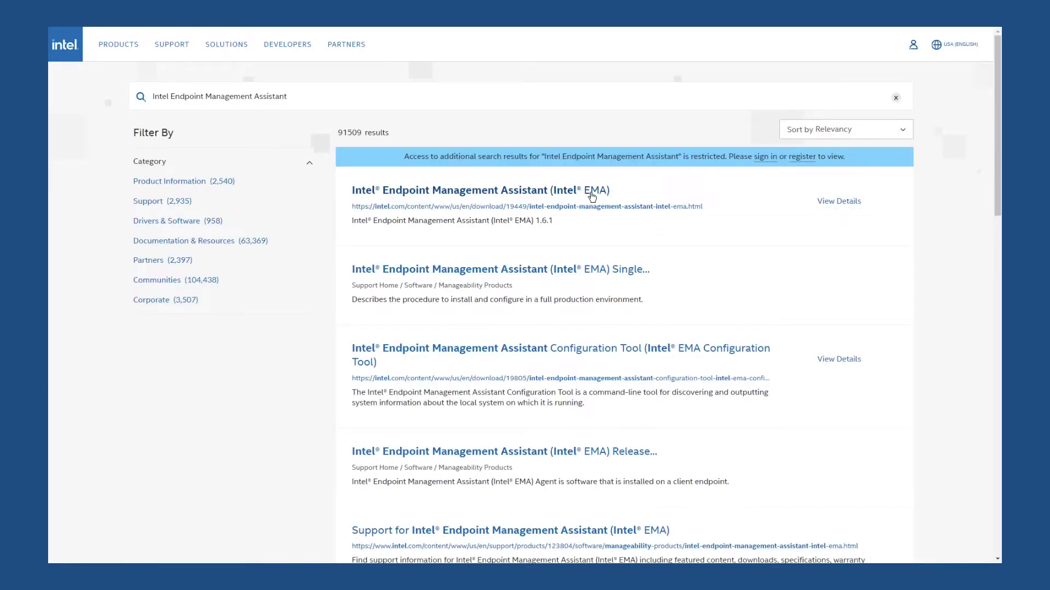
click(592, 192)
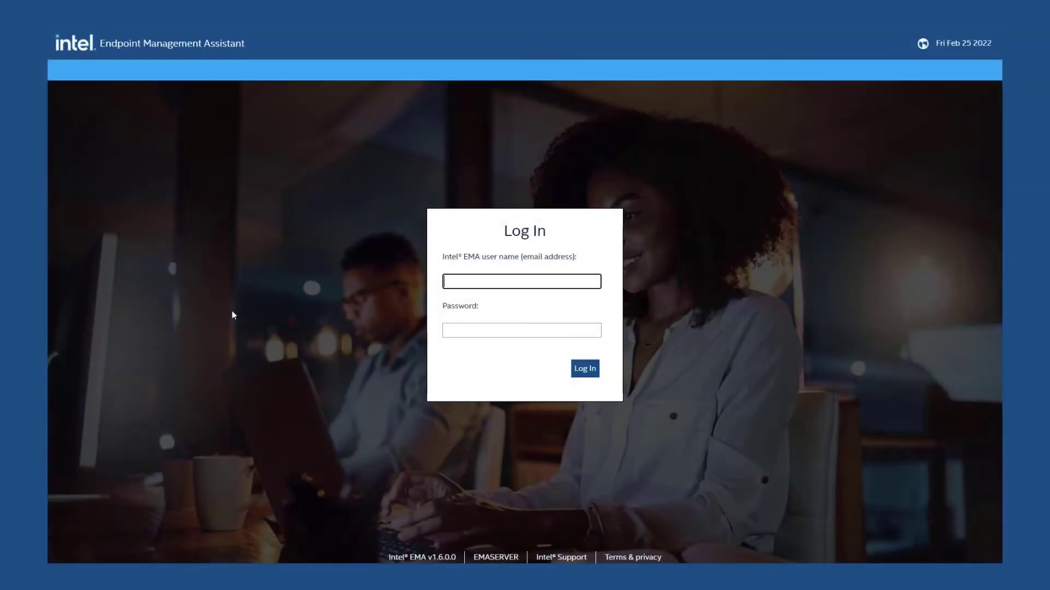
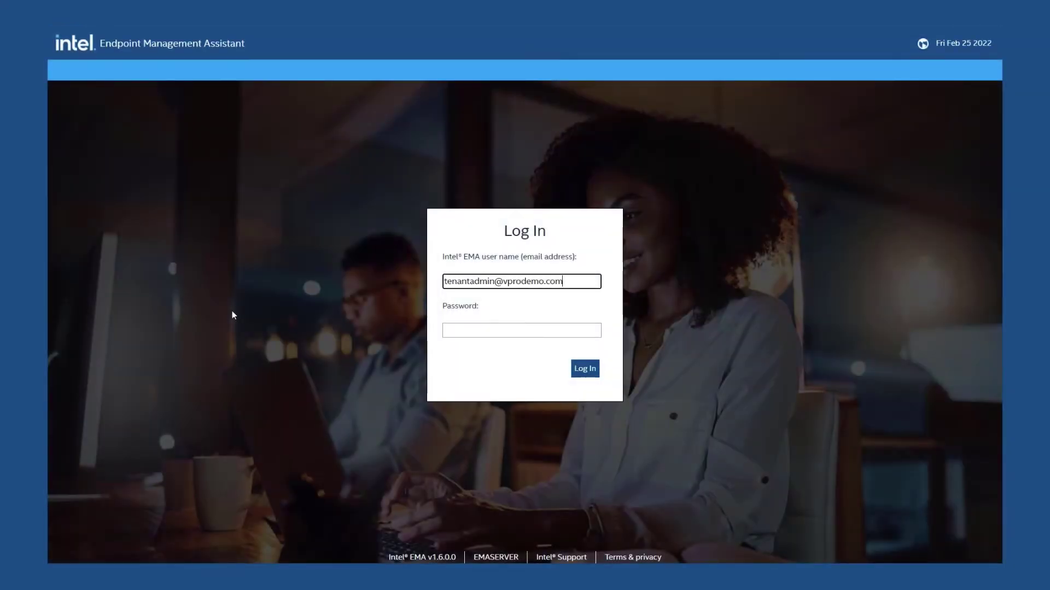
Step: Sign in with the tenant administrator's user name and password, then load all endpoints
key(Tab)
text(********)
key(Return)
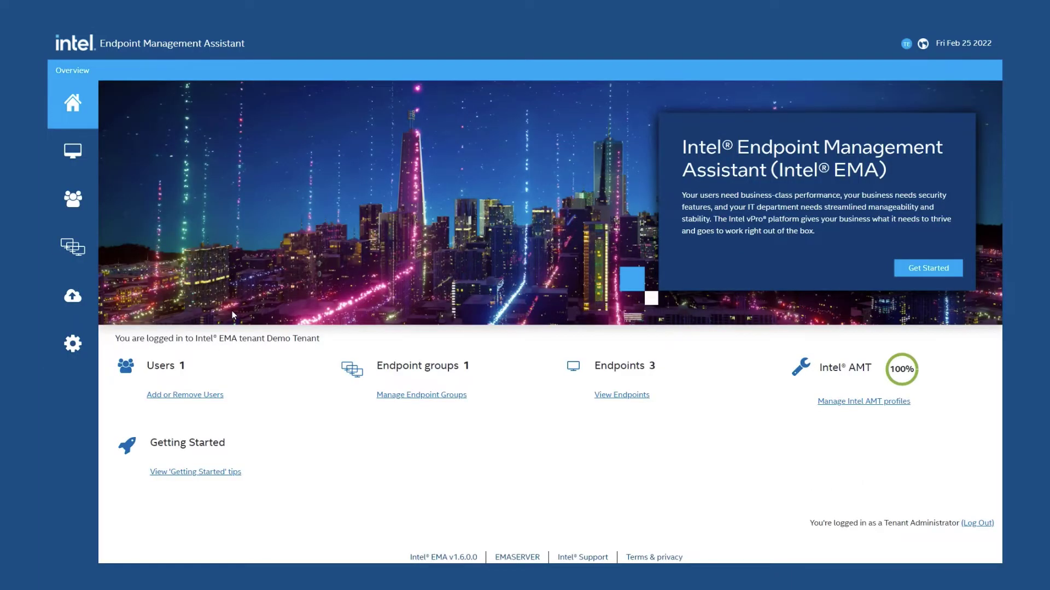
click(82, 158)
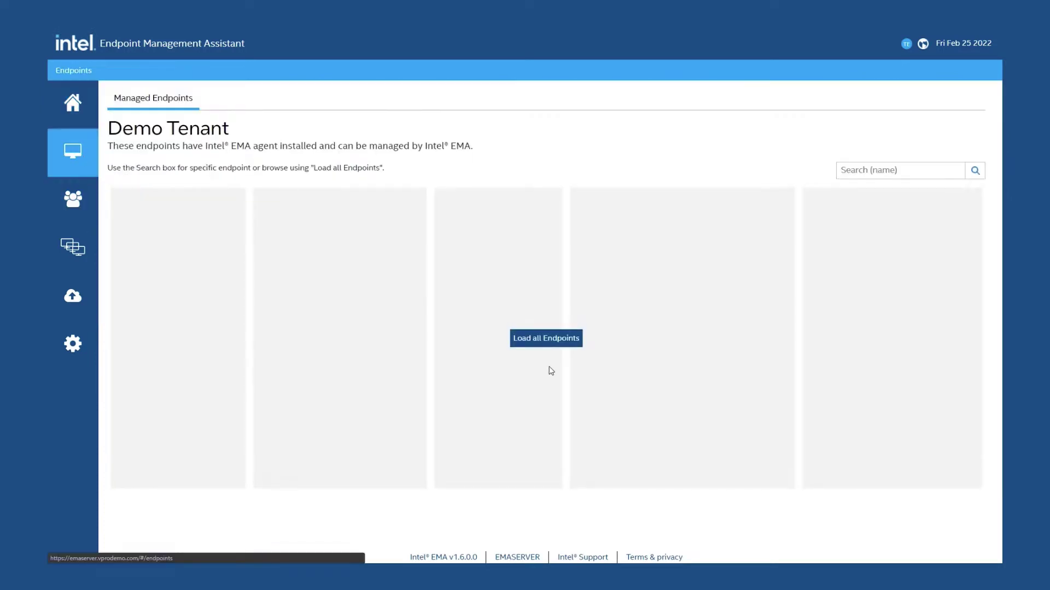
click(567, 343)
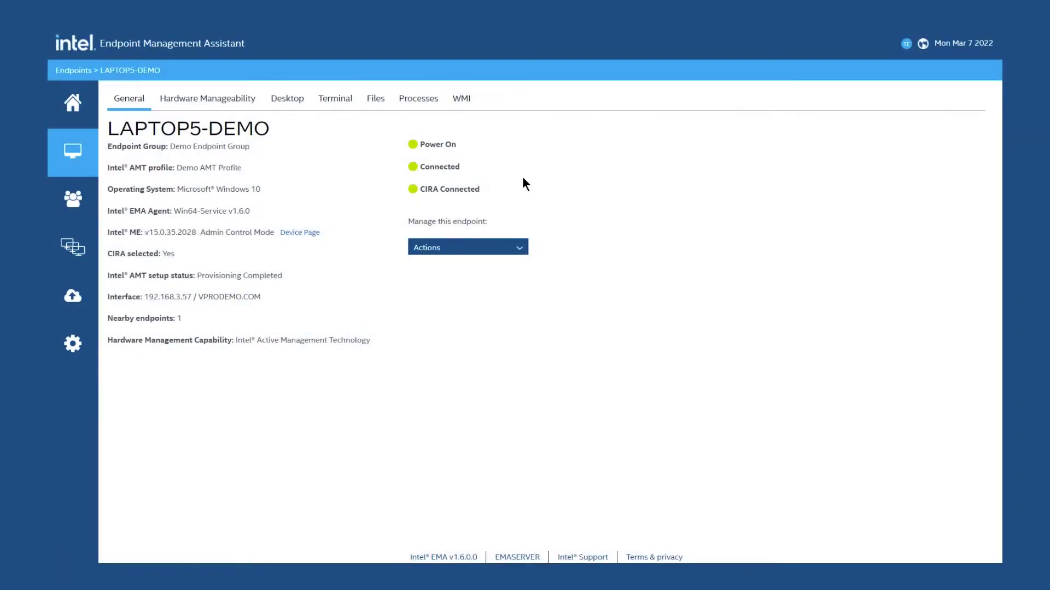
Step: Connect to LAPTOP5-DEMO's remote desktop and launch Services from the Start search
click(286, 103)
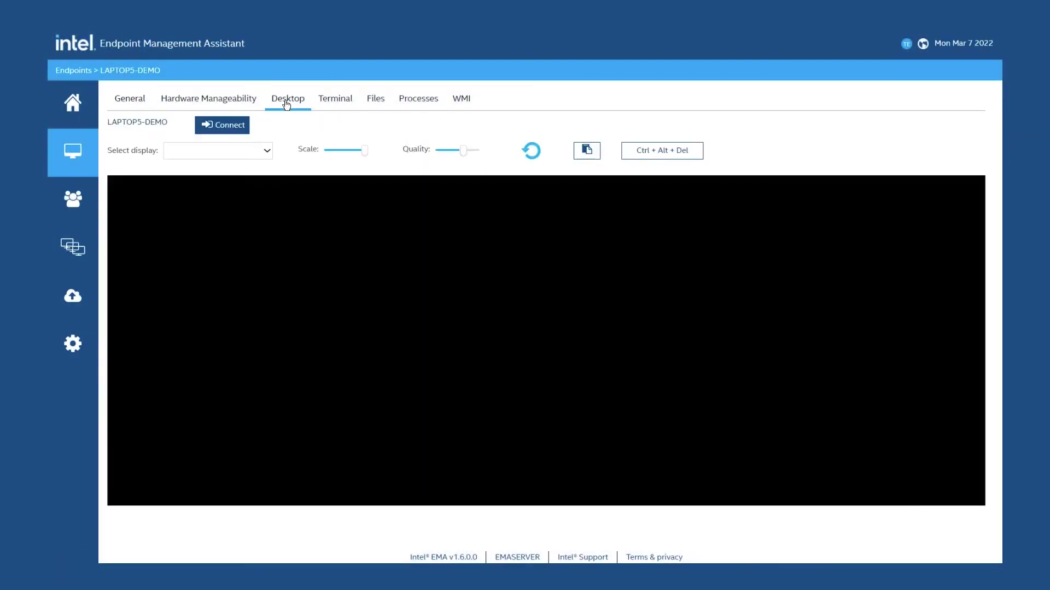
click(239, 129)
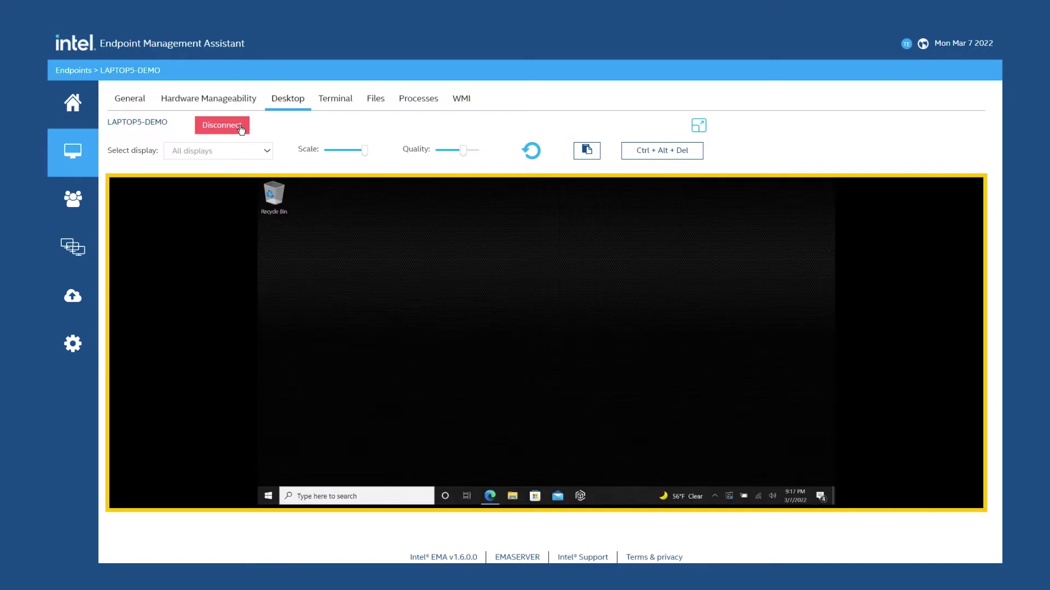
click(270, 499)
text(services)
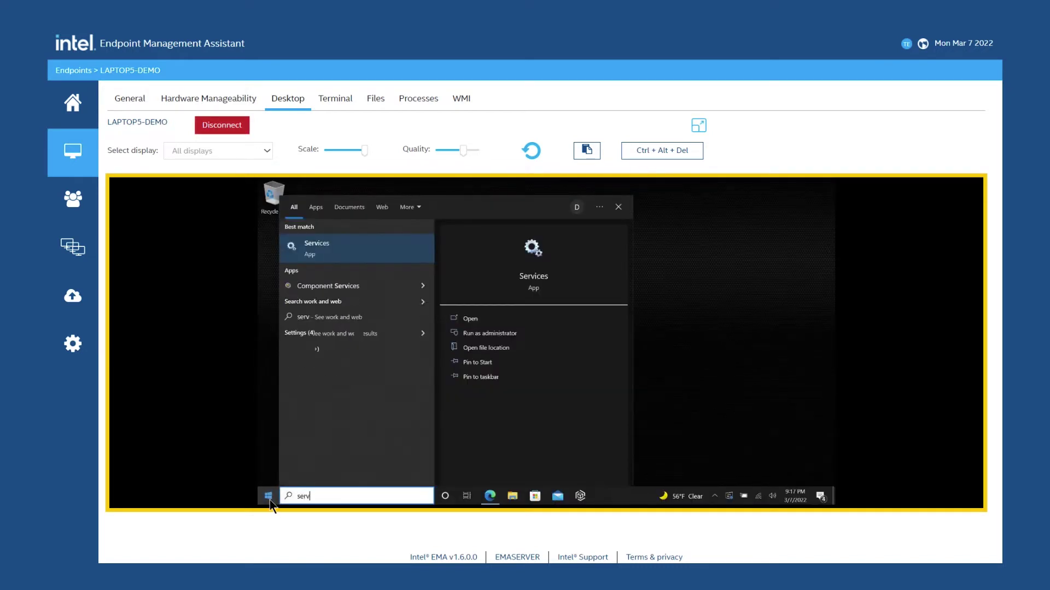
key(Return)
Step: Select the Intel(R) EMA Agent background service in the Services list
click(486, 330)
scroll(486, 326, down, 20)
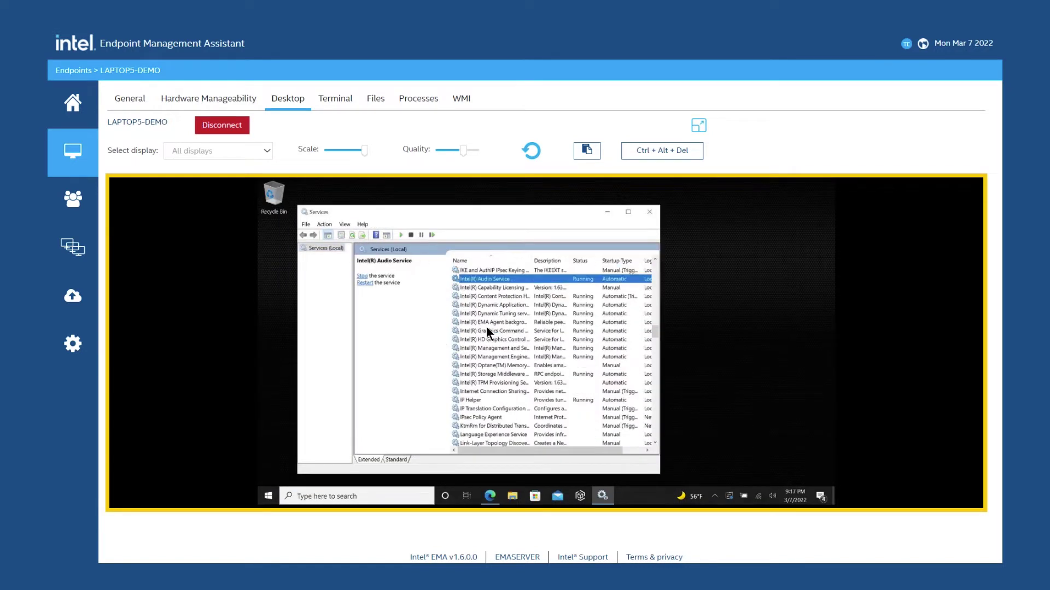
click(482, 321)
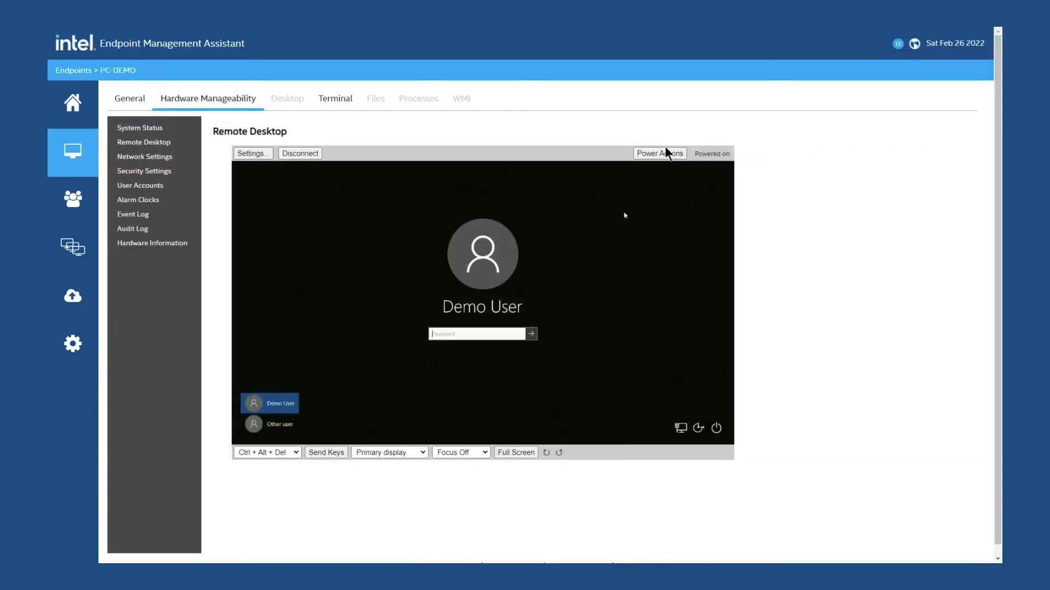
Step: Send PC-DEMO the Reset to BIOS power action and confirm it
click(665, 152)
click(430, 324)
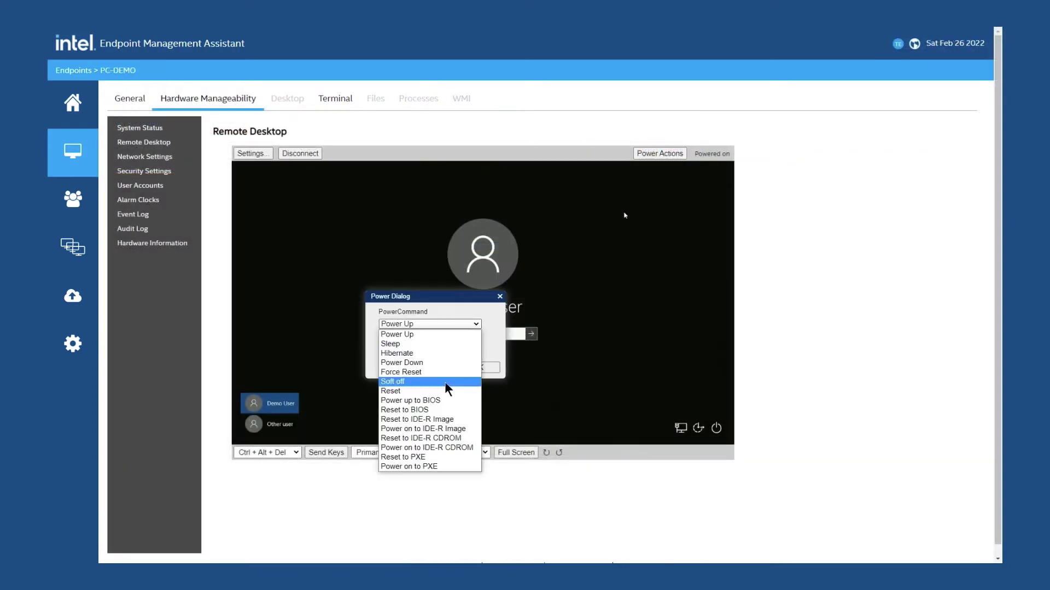
click(453, 394)
click(468, 363)
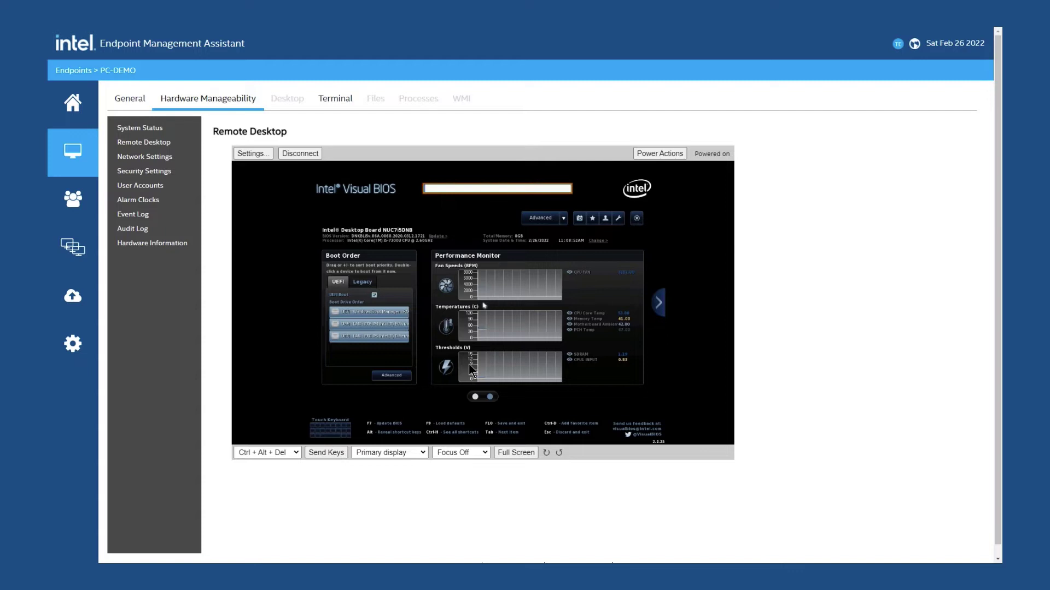
Step: Switch Visual BIOS to the Advanced view and open the Devices settings
key(Tab)
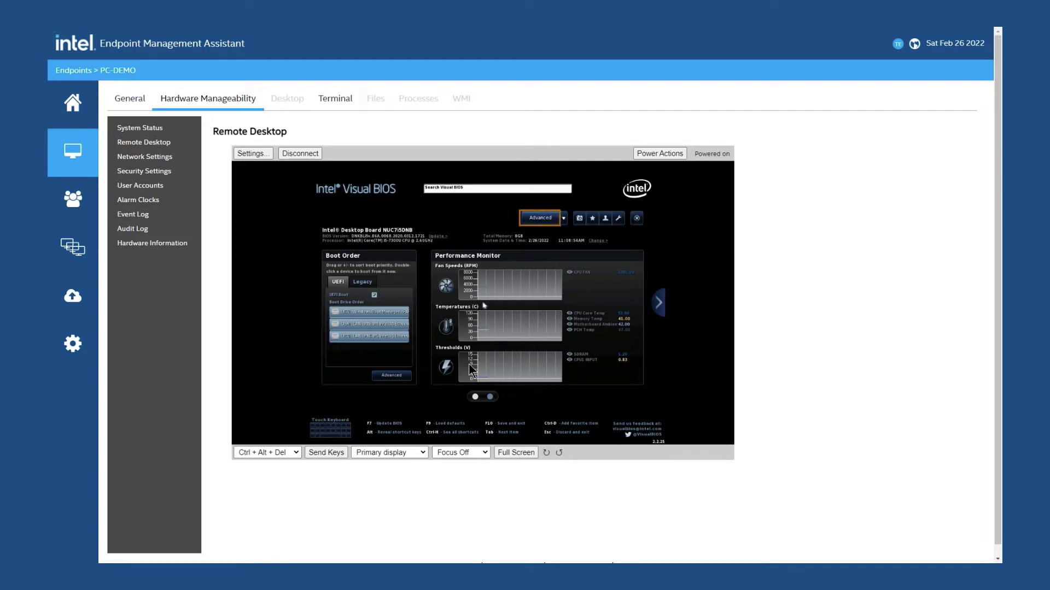
key(Return)
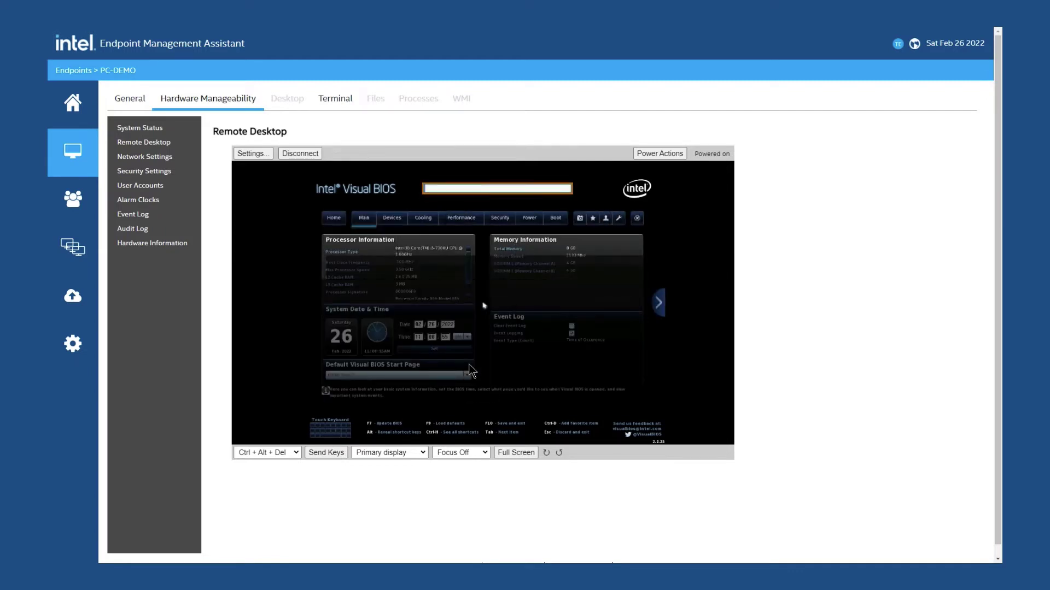
key(Tab)
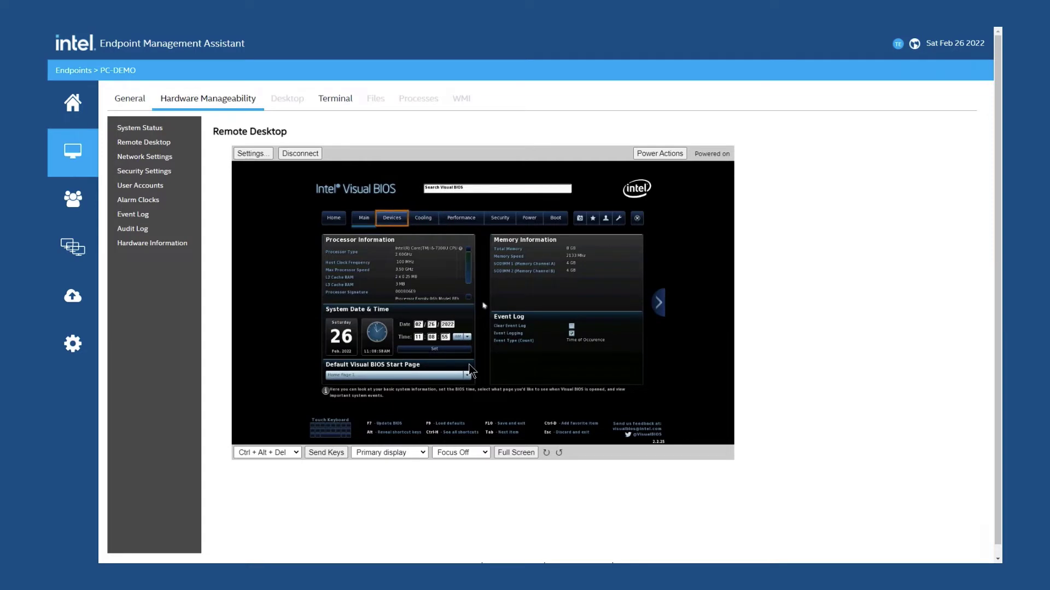
key(Return)
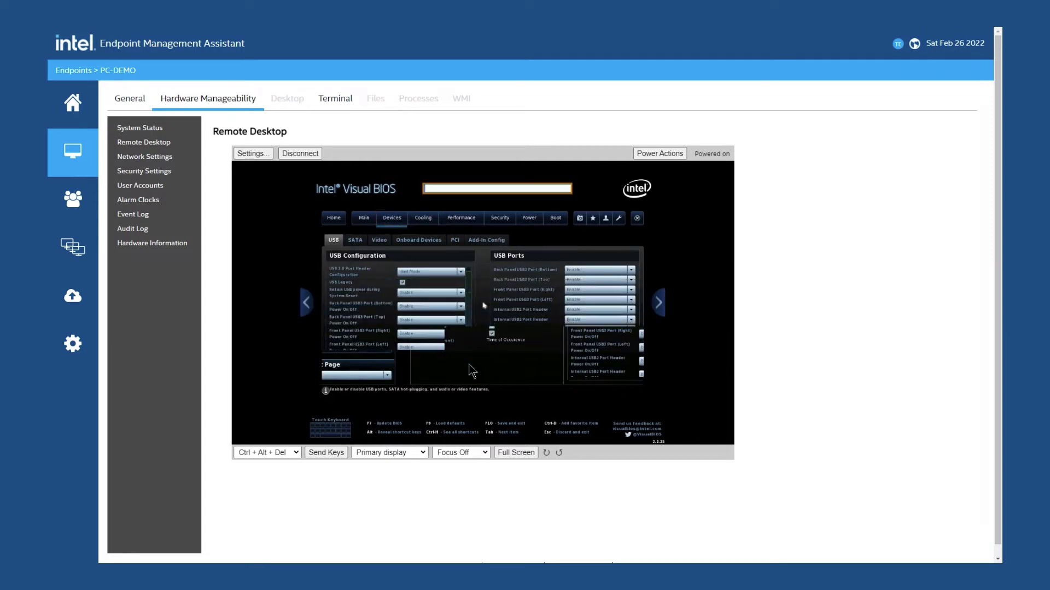
Step: Move focus to the Cooling section in Visual BIOS
key(Tab)
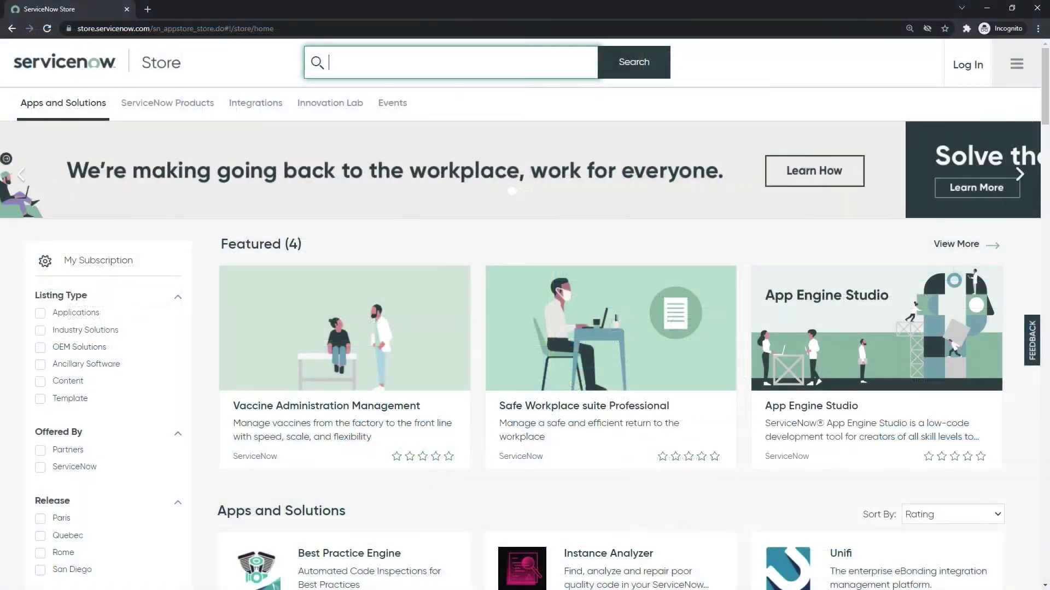
Step: Search the ServiceNow Store for 'Intel EMA' and open the Intel EMA Integration listing
text(Intel EMA)
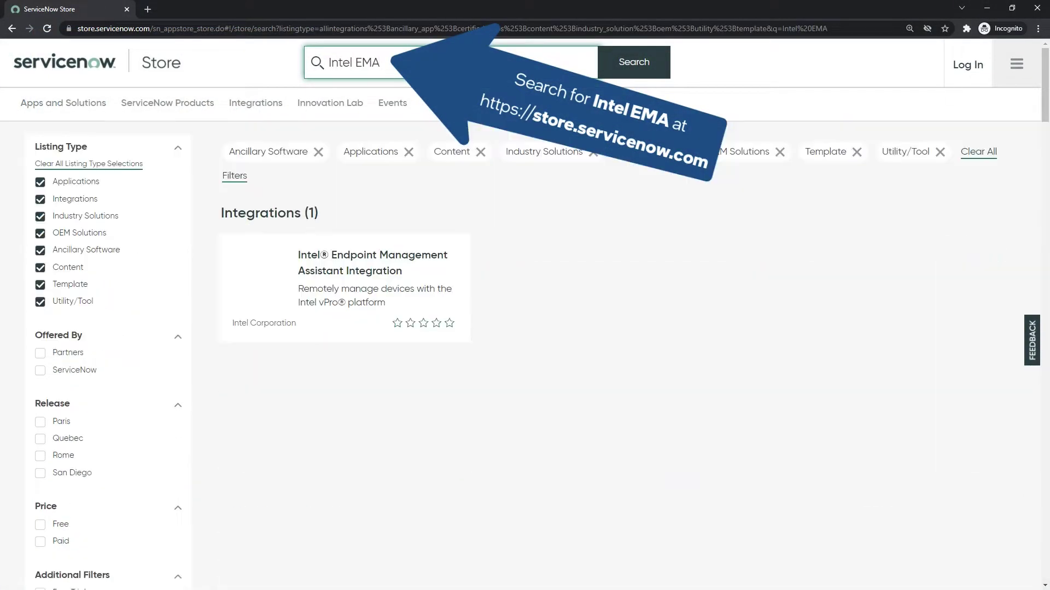
click(339, 280)
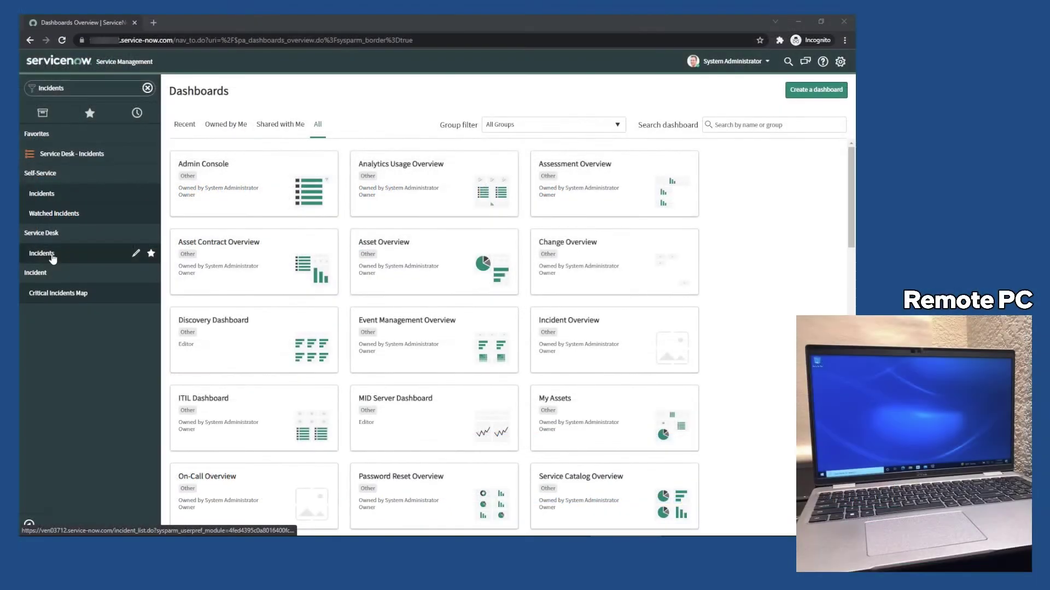
Step: Open the LAPTOP5-DEMO file share incident from Service Desk Incidents and choose Manage EMA Endpoint
click(52, 255)
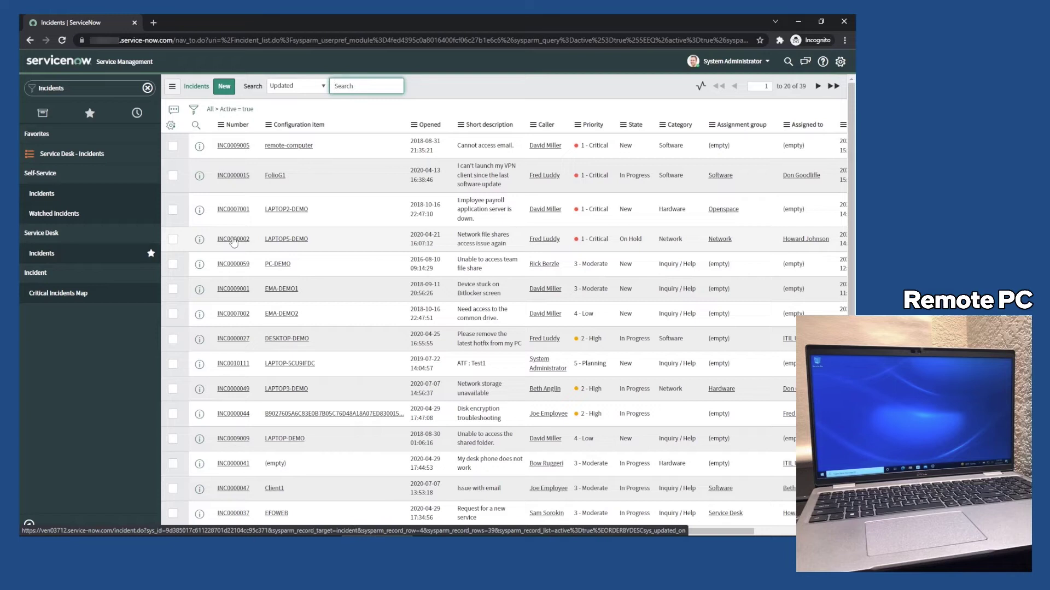
click(234, 241)
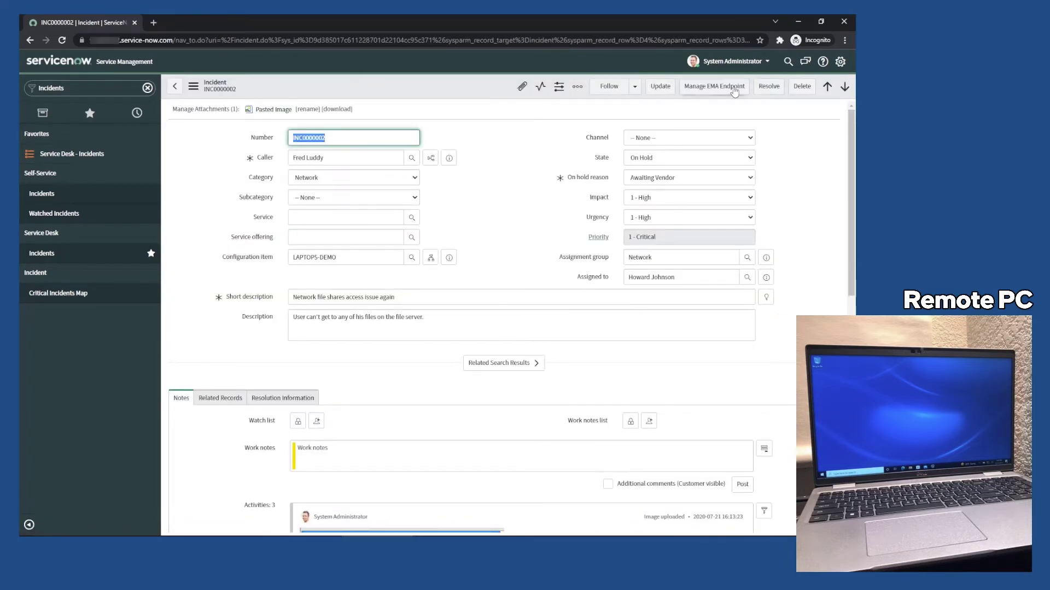
click(734, 89)
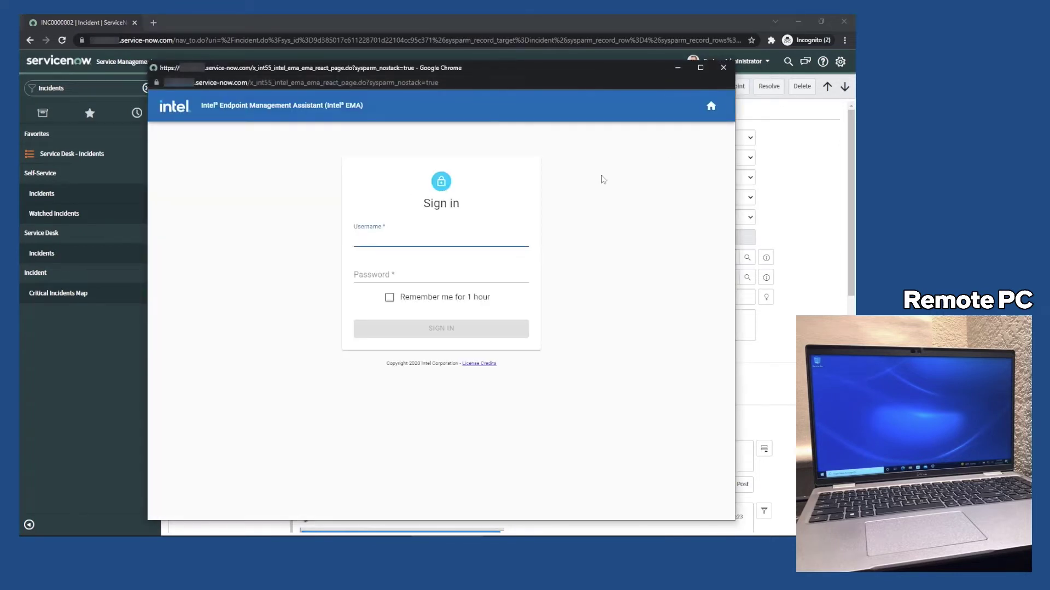
Step: Sign in with the tenant administrator's user name and password, ticking remember-me
key(Tab)
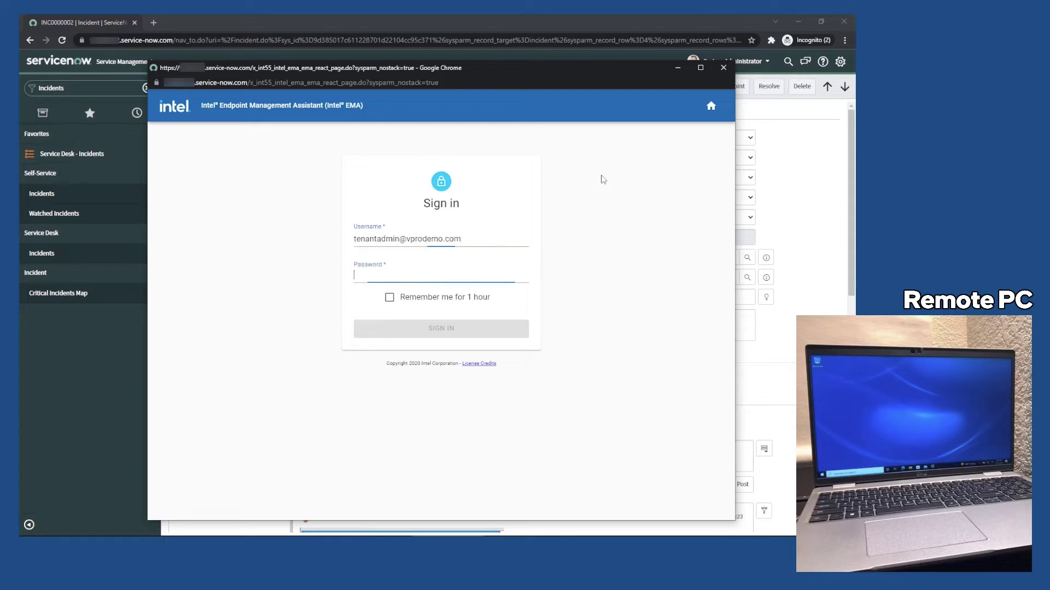
text(••••••••)
key(Tab)
key(space)
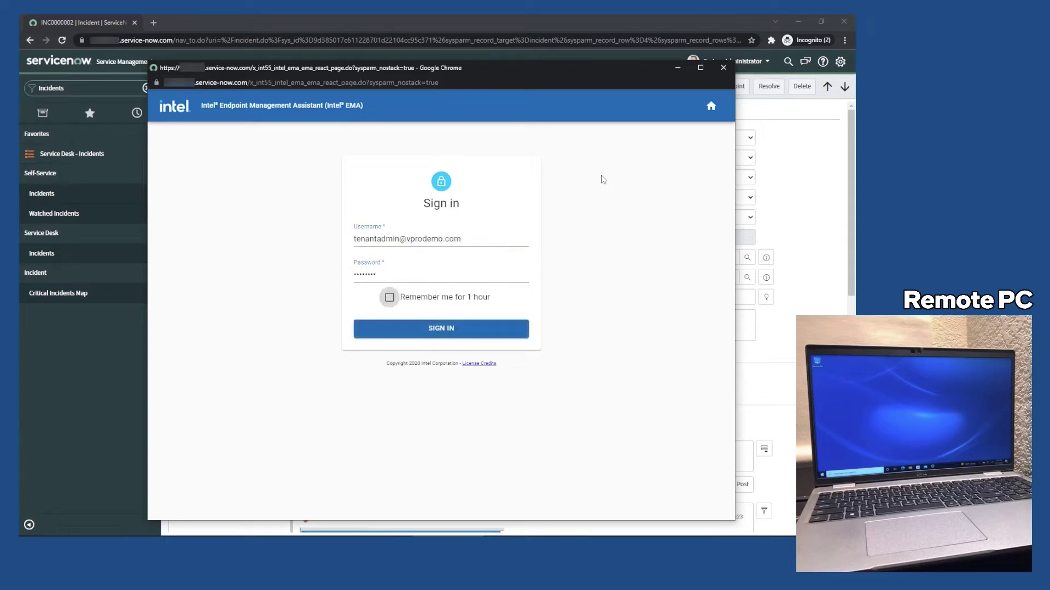
key(Return)
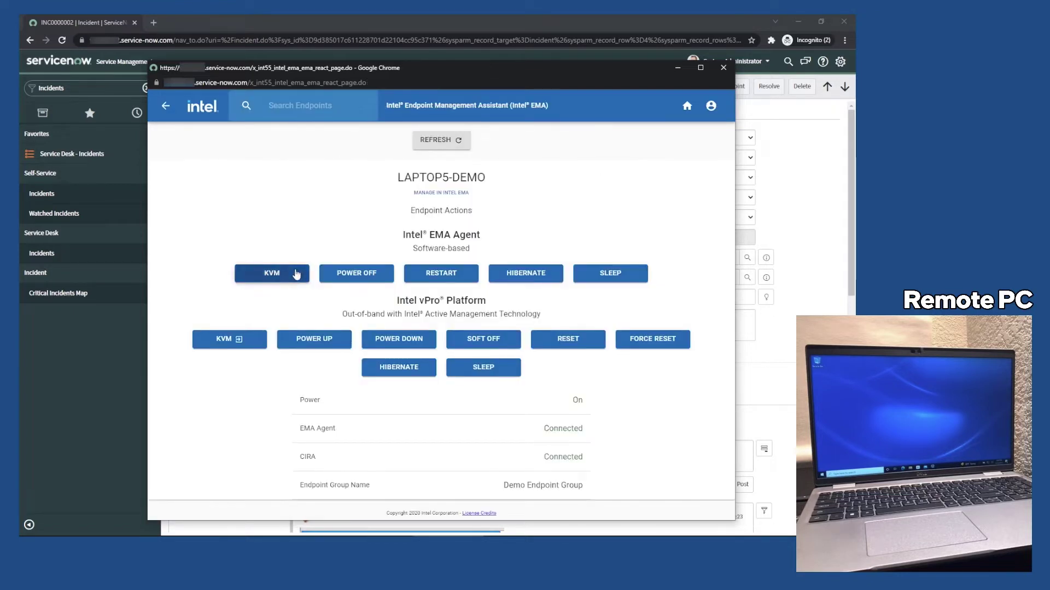
Step: Open Task Manager on LAPTOP5-DEMO over KVM, disconnect, then confirm an out-of-band force reset
click(295, 274)
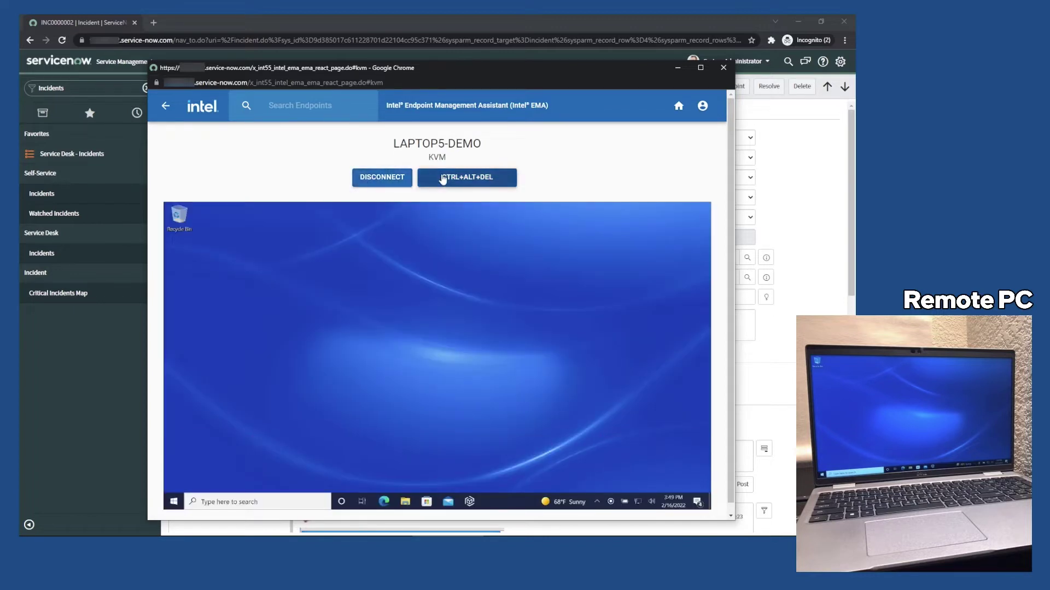
click(443, 178)
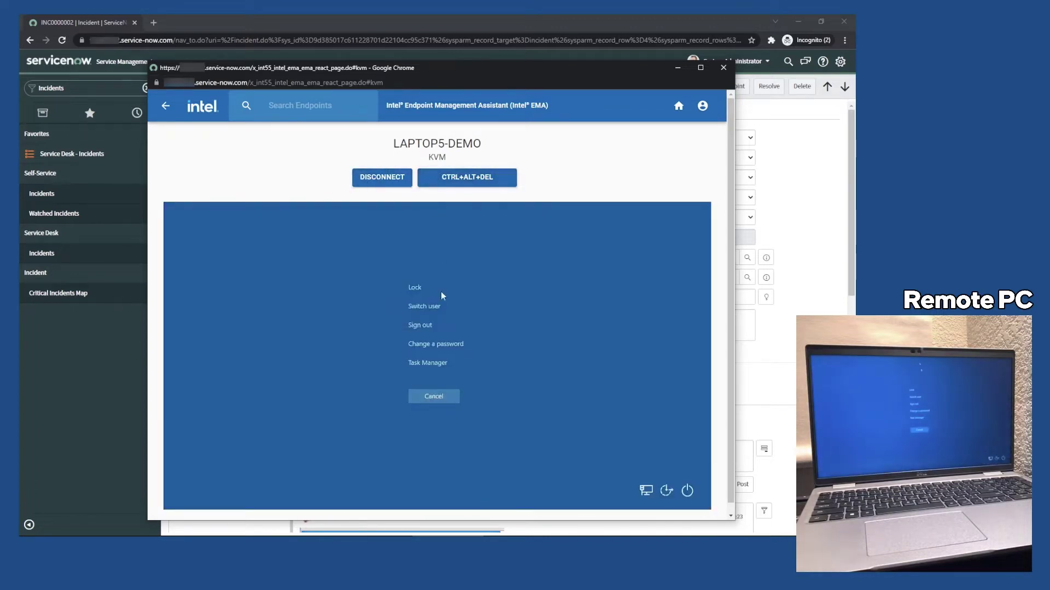
click(435, 363)
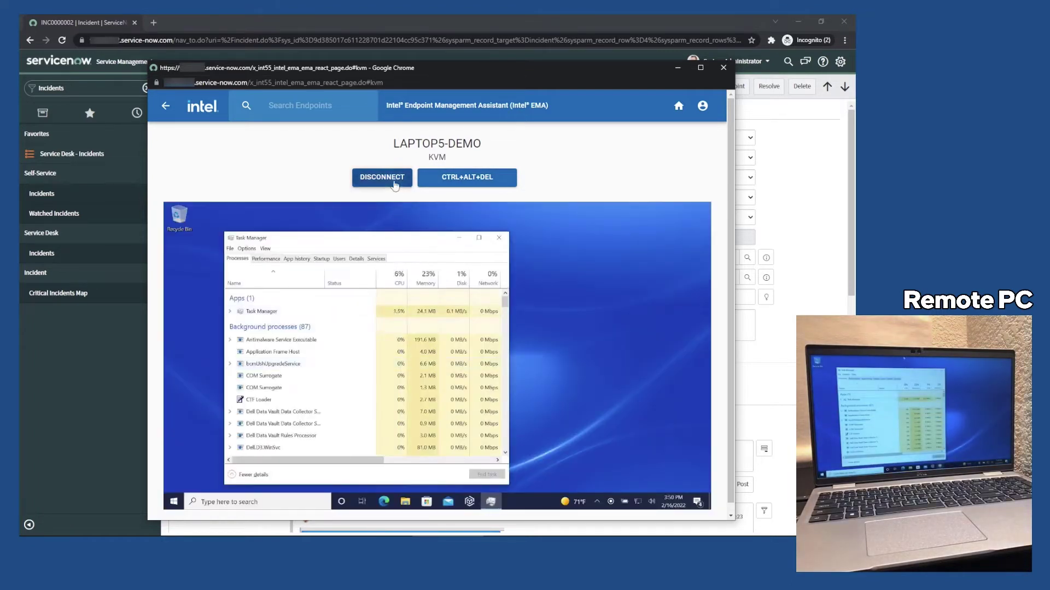
click(382, 177)
click(165, 106)
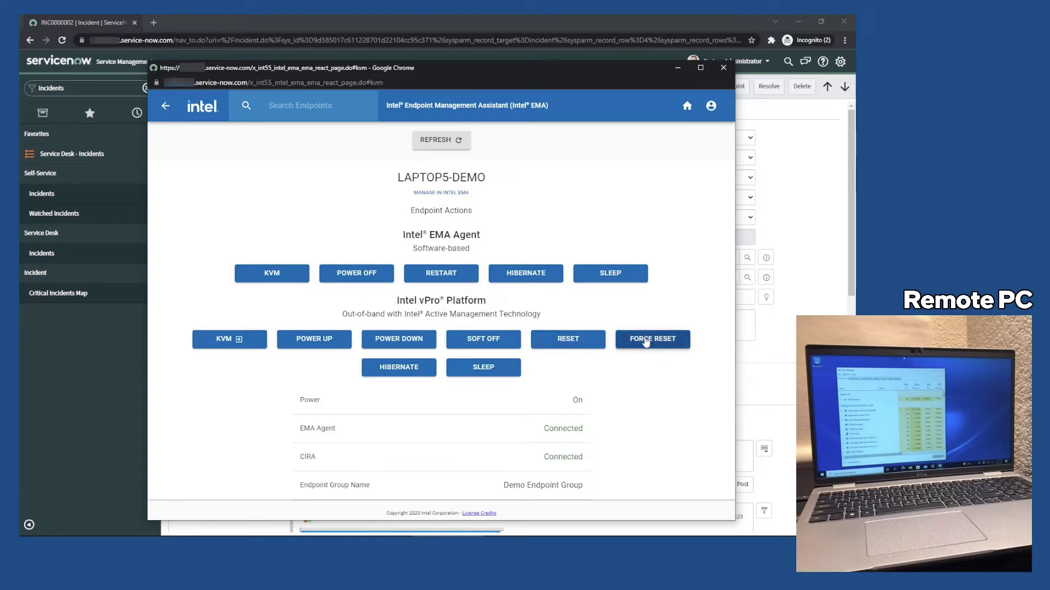
click(645, 340)
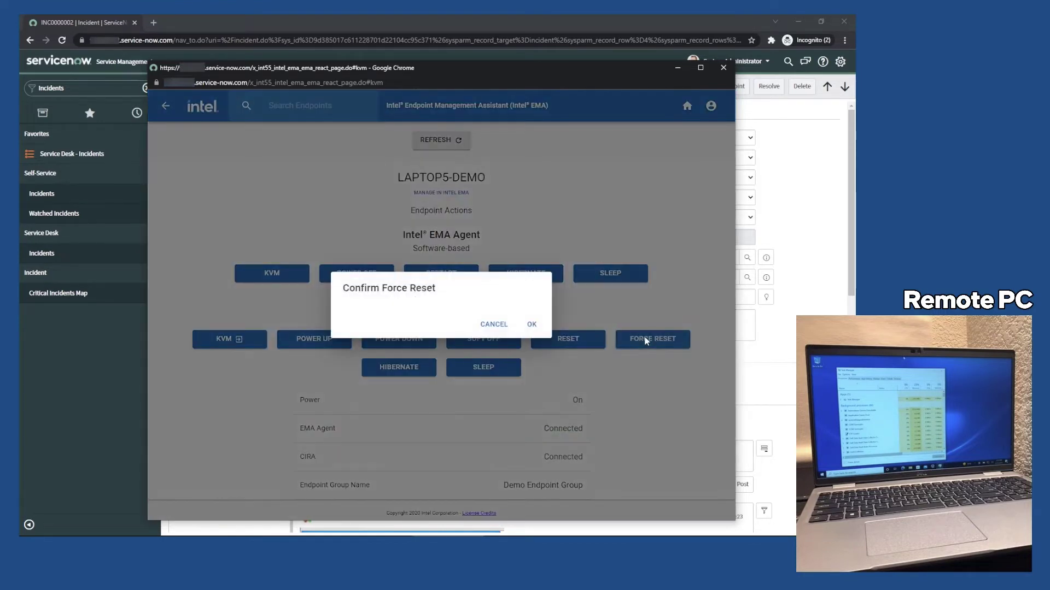
click(533, 326)
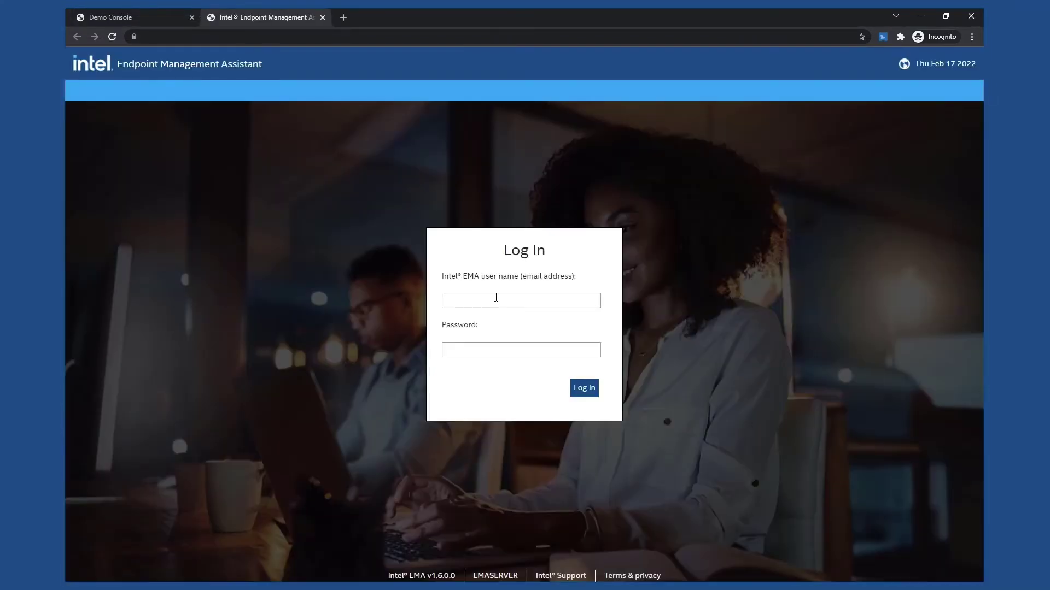
Step: Log in to the EMA web console with the tenant administrator's user name and password
click(496, 298)
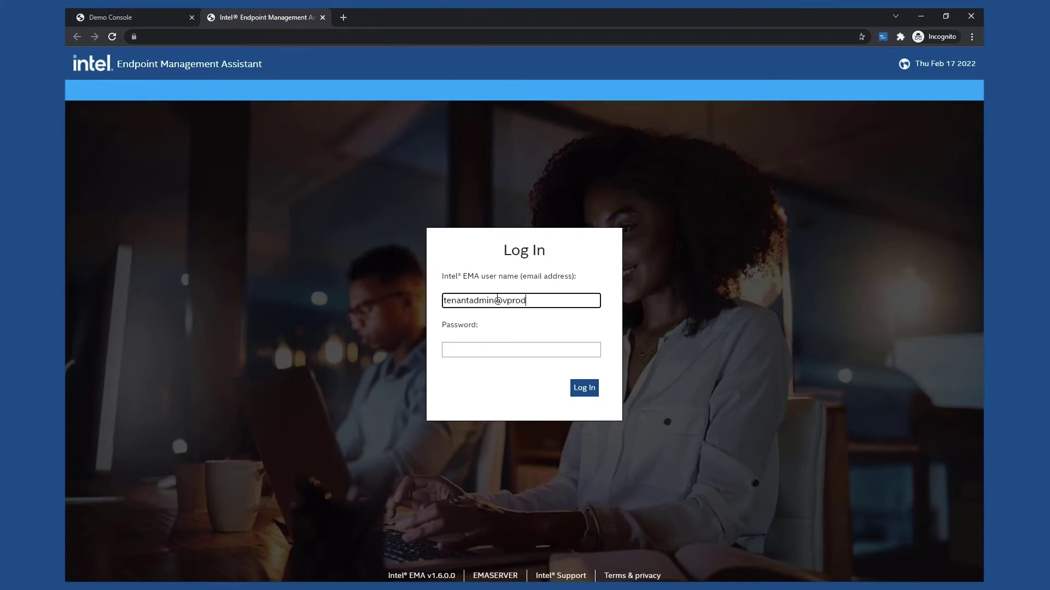
key(Tab)
text(P@ssw0rd)
key(Return)
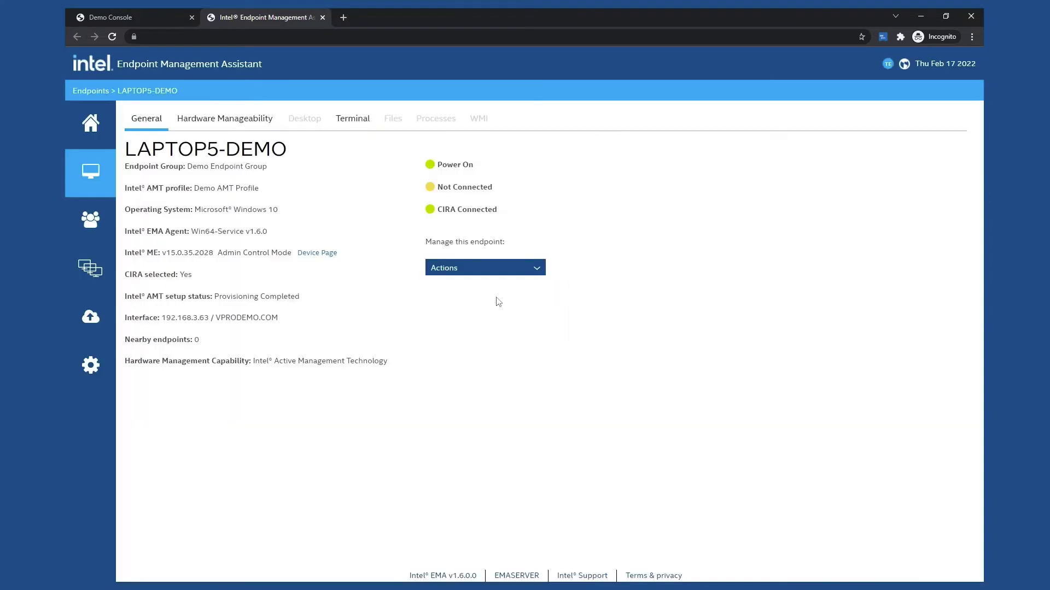
Step: Connect out-of-band remote desktop to LAPTOP5-DEMO and unlock its BitLocker drive with the PIN
click(239, 131)
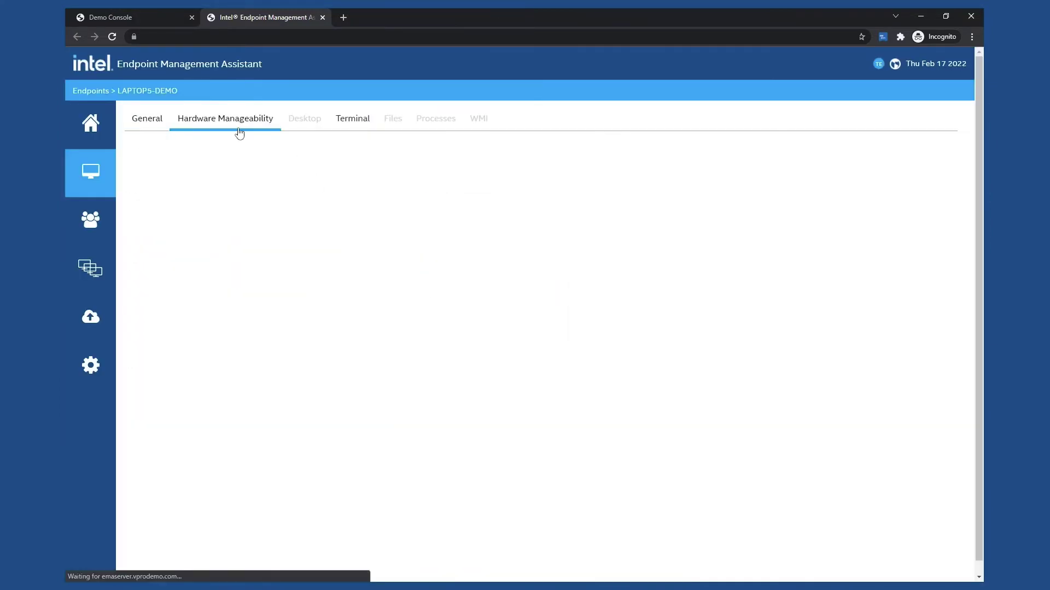
click(187, 167)
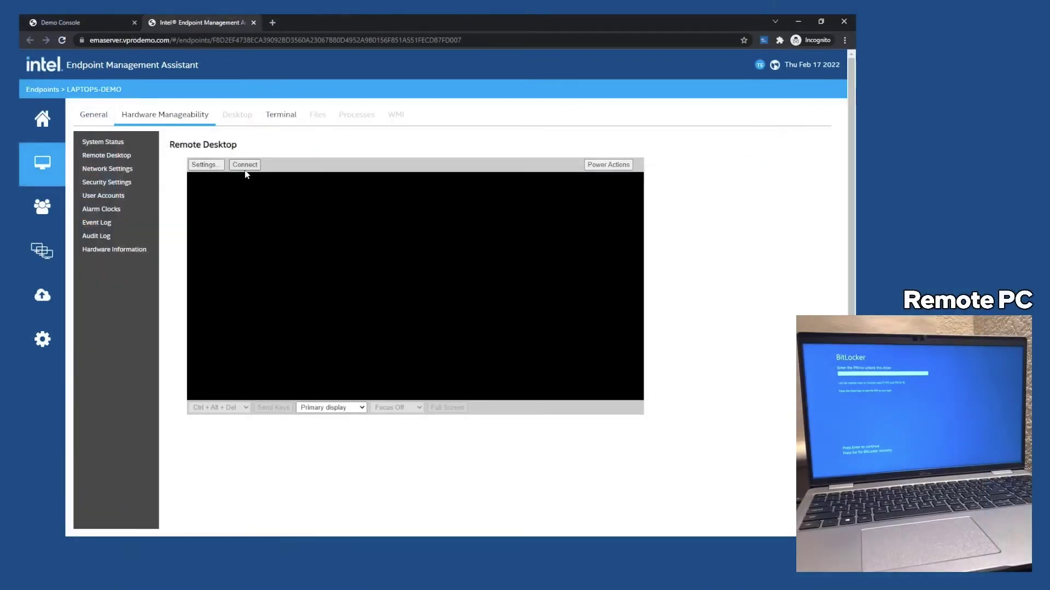
click(246, 166)
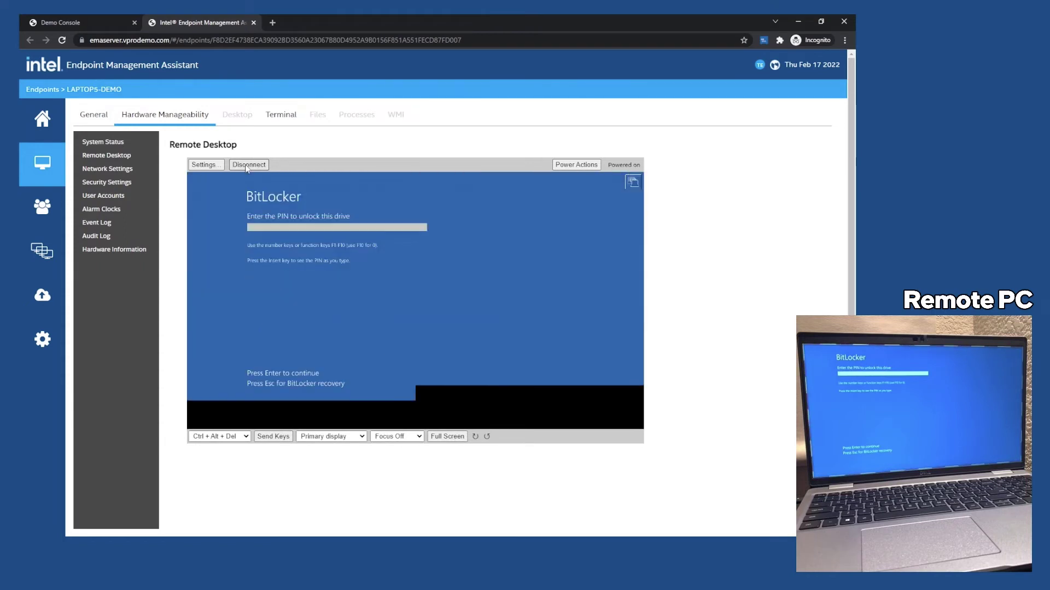
text(1)
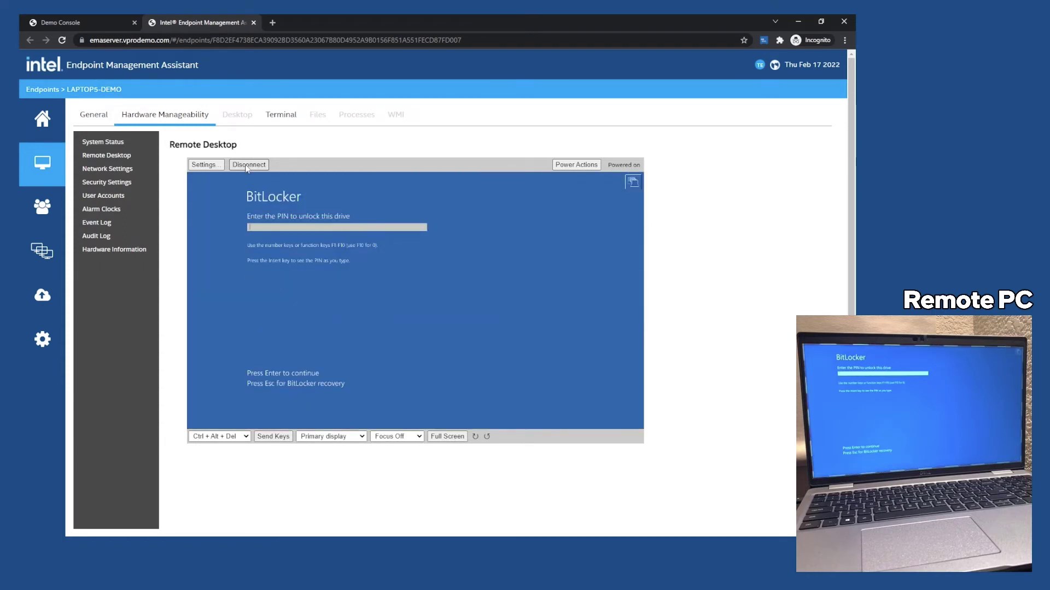
text(11111)
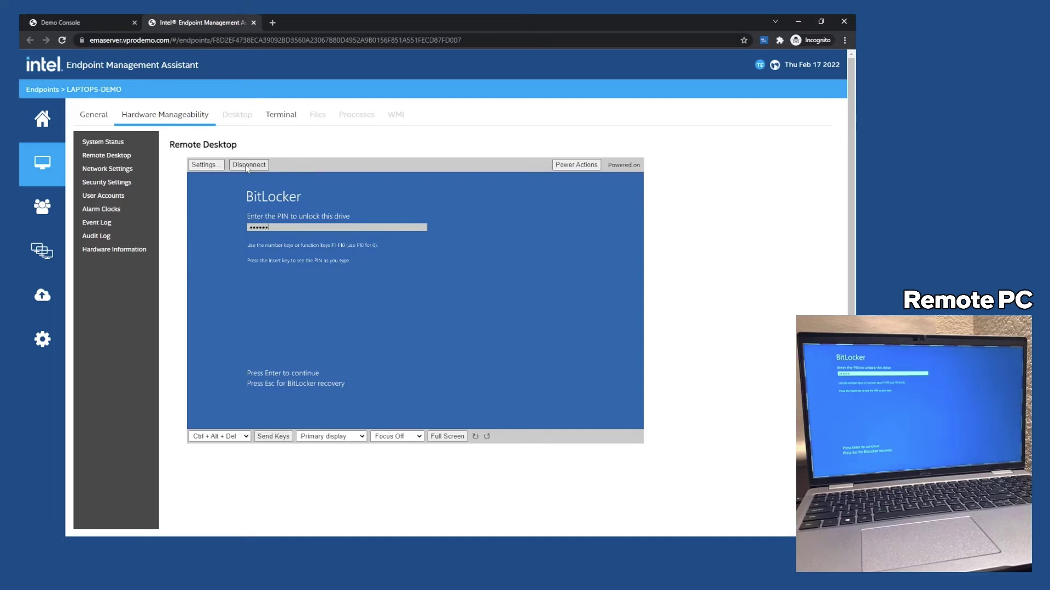
key(Return)
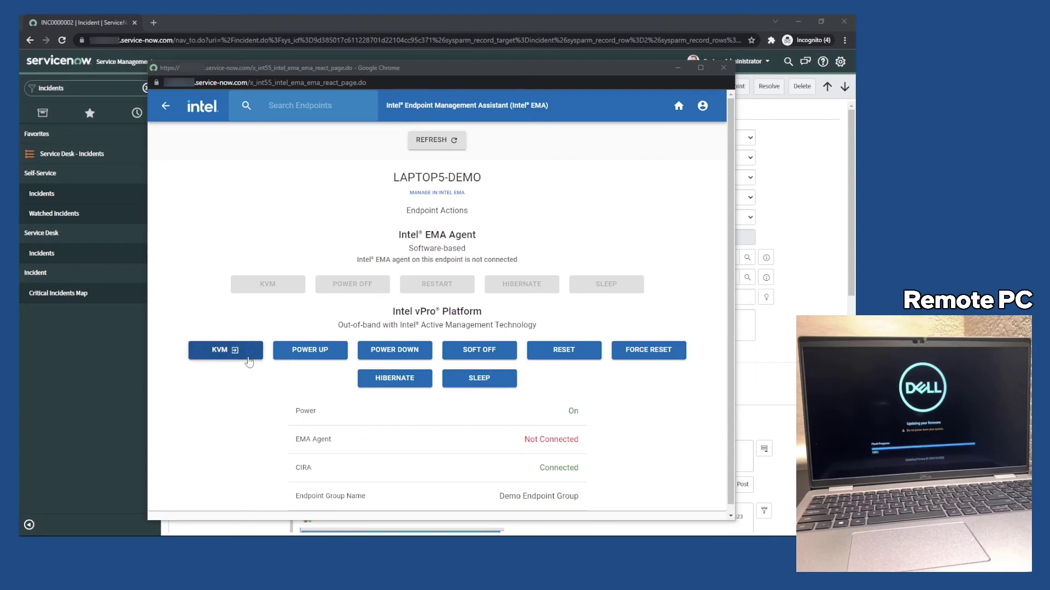
Step: Launch vPro KVM for the laptop, confirm the EMA link, and sign in with the tenant admin account
click(247, 355)
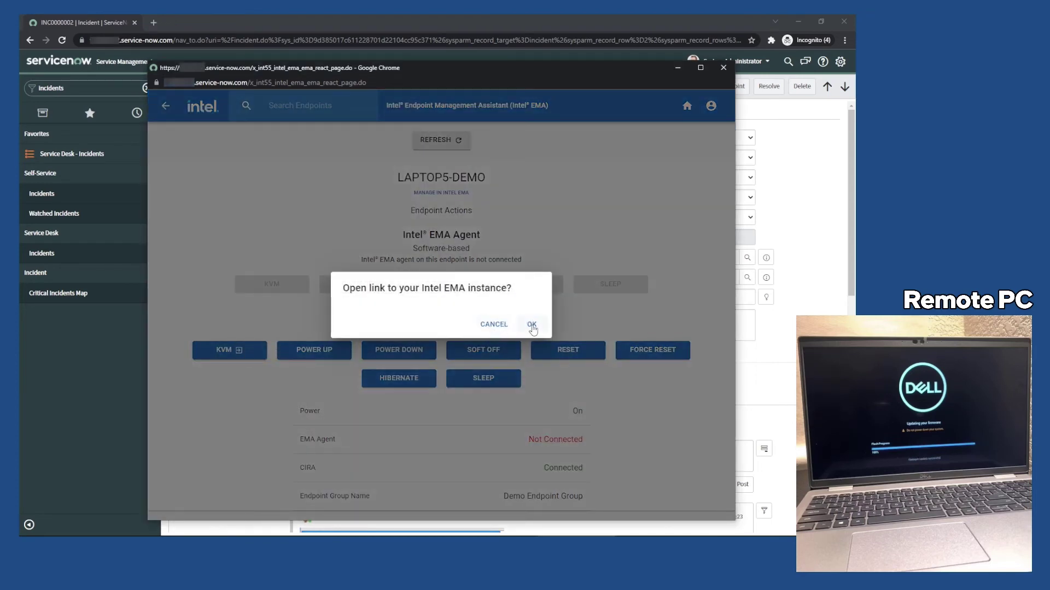
click(531, 326)
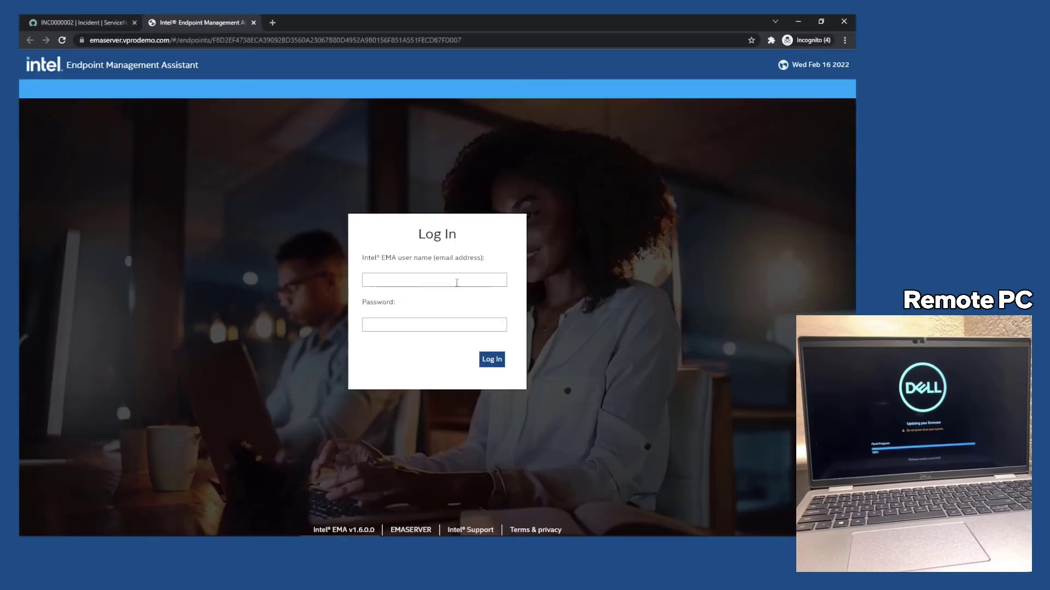
click(456, 280)
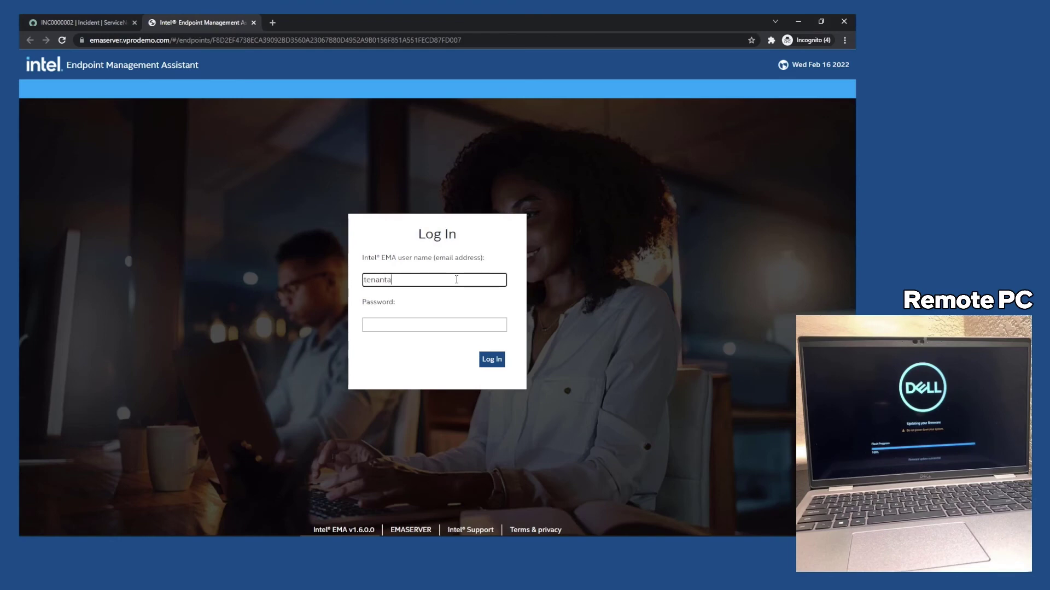
key(Tab)
key(Return)
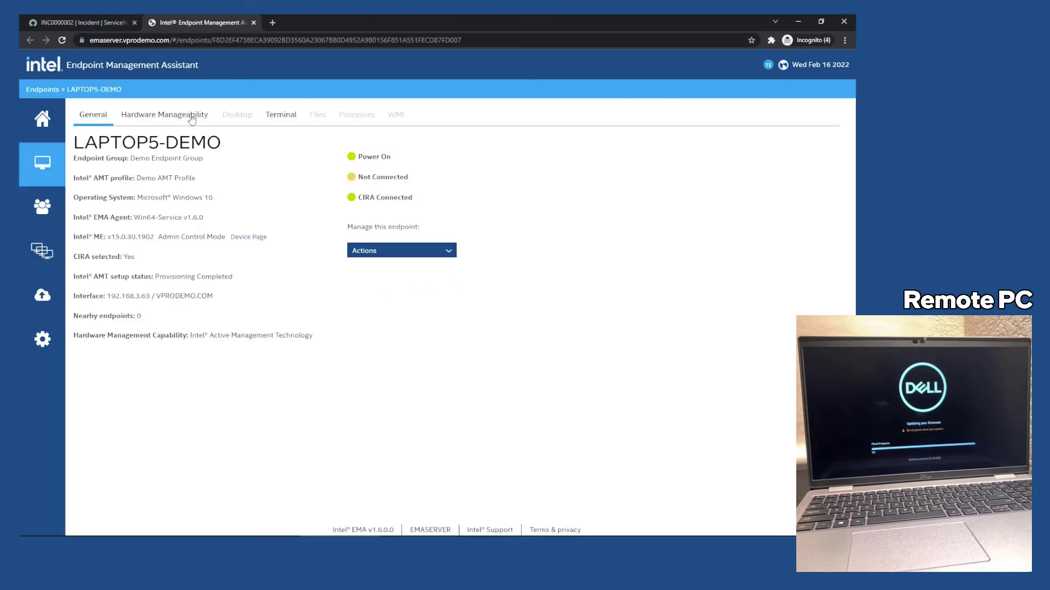
Step: Start an out-of-band remote desktop session to LAPTOP5-DEMO from Hardware Manageability
click(191, 115)
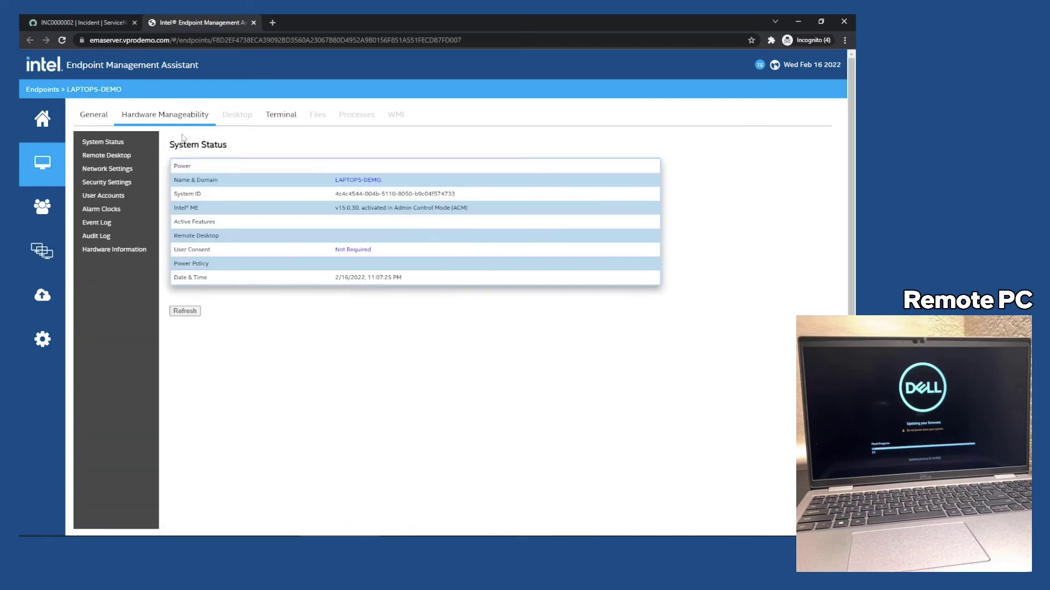
click(122, 157)
click(245, 166)
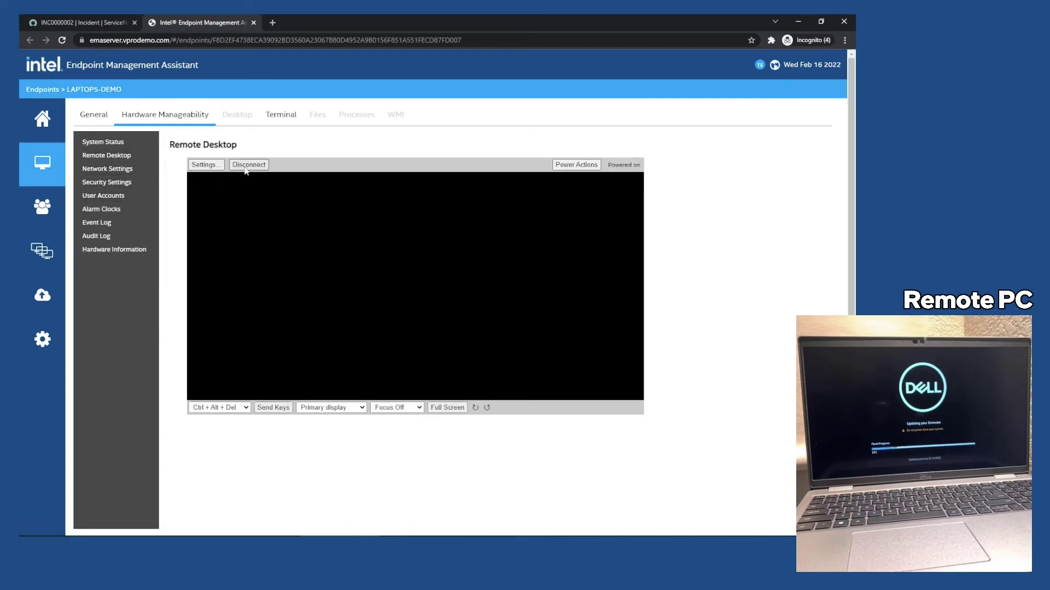